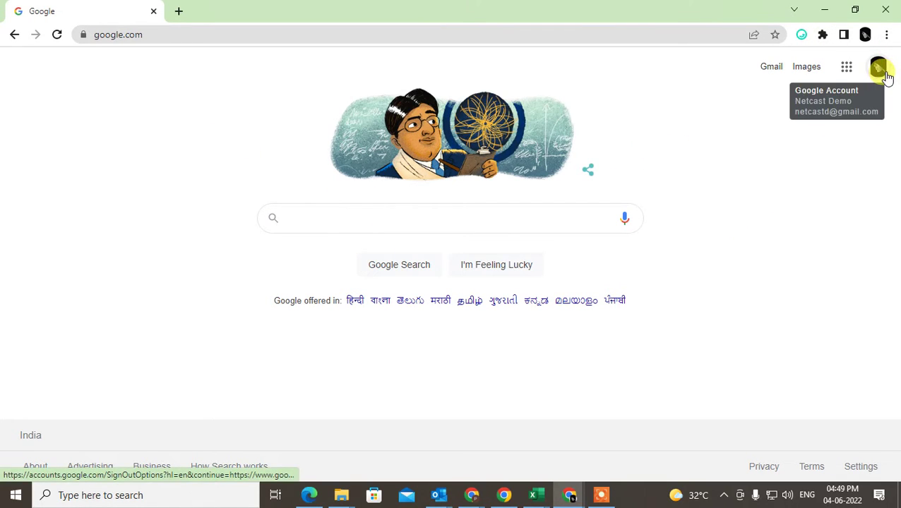
Search Google for 'crome extension' and open the Chrome Web Store Extensions result in a new tab
left_click(370, 219)
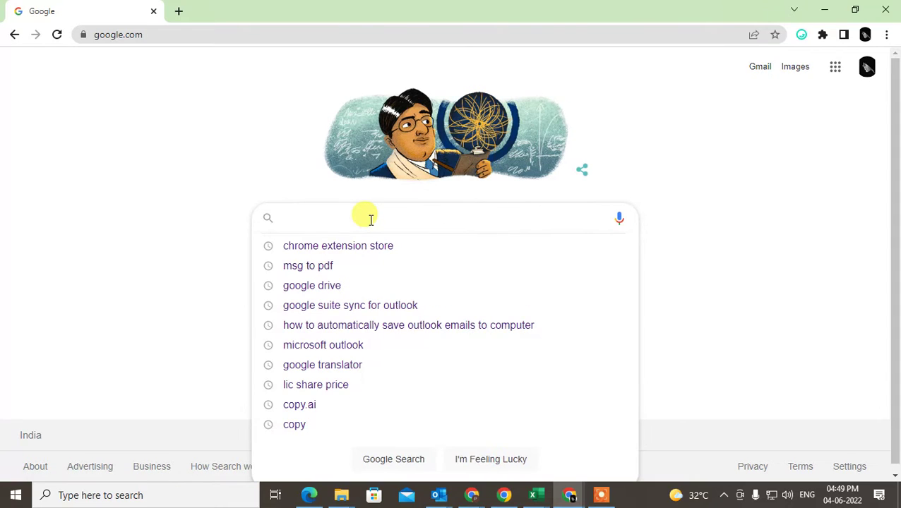
type("crome ext")
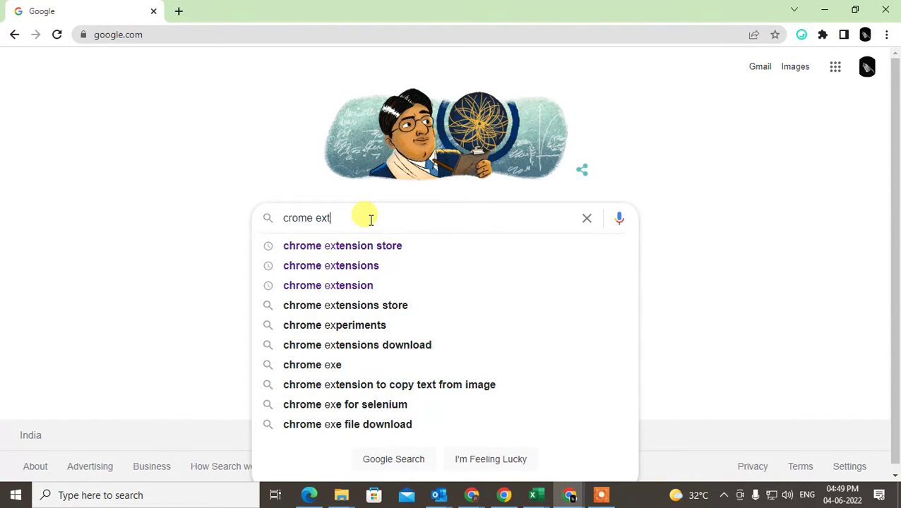
type("ension")
key("Return")
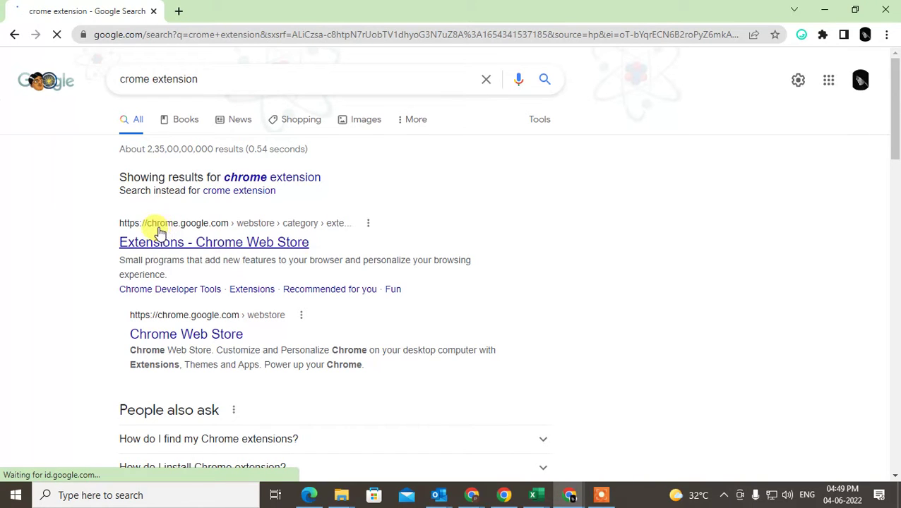
right_click(240, 246)
left_click(279, 255)
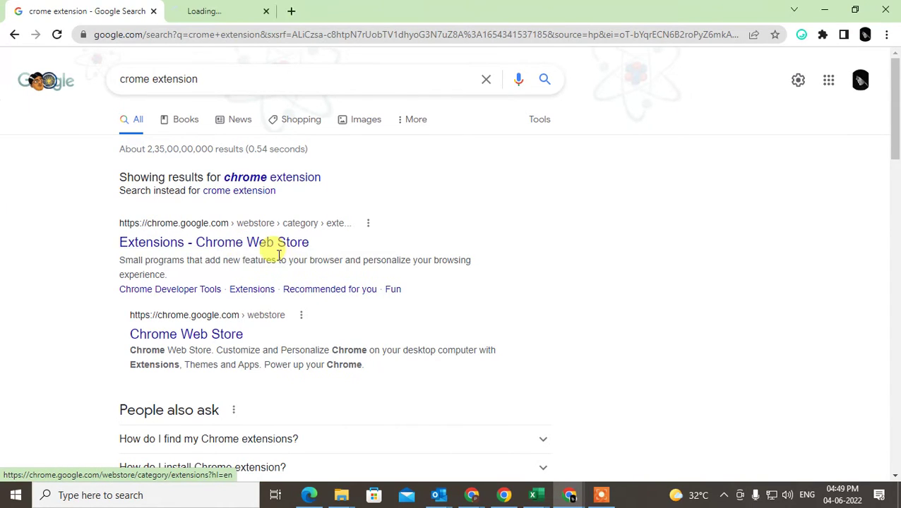
left_click(237, 10)
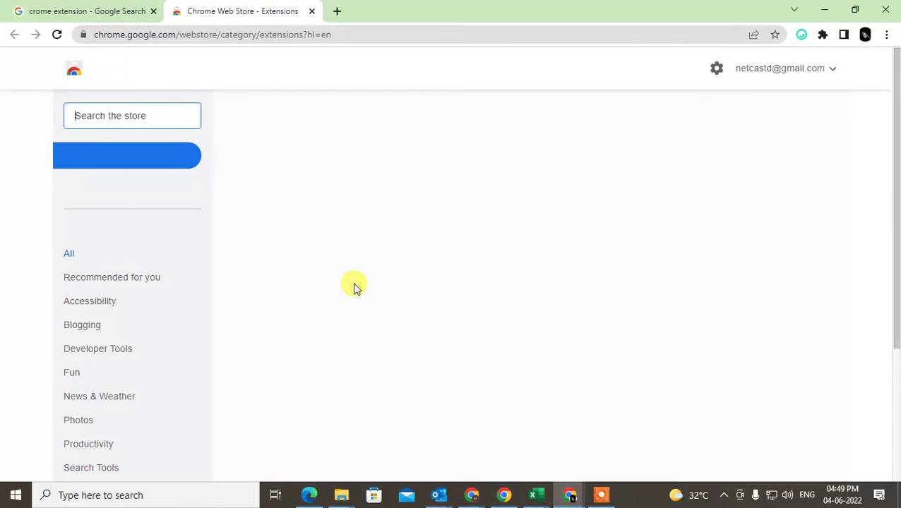
scroll(783, 320, "down", 5)
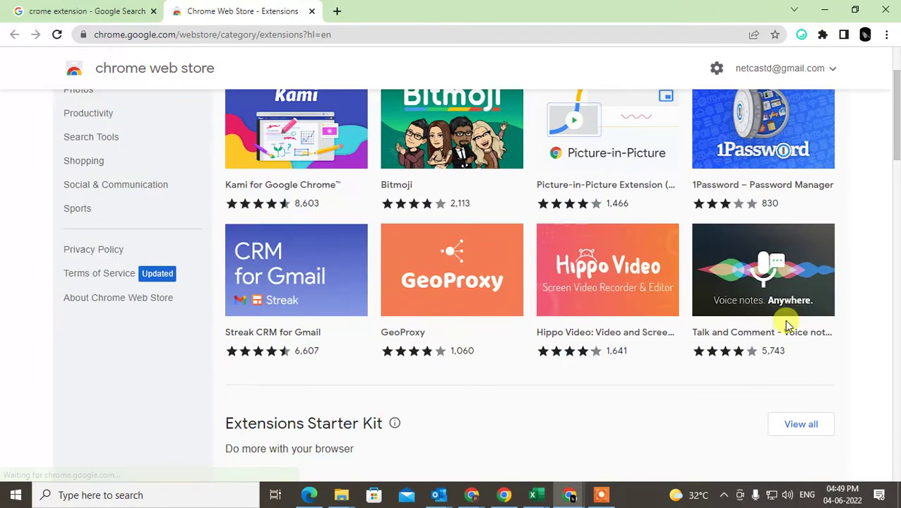
scroll(628, 326, "up", 3)
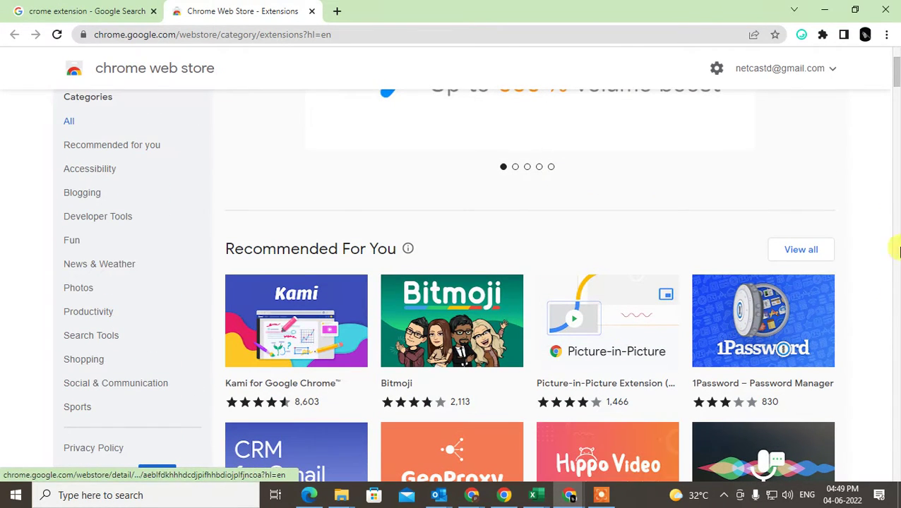
scroll(116, 323, "down", 5)
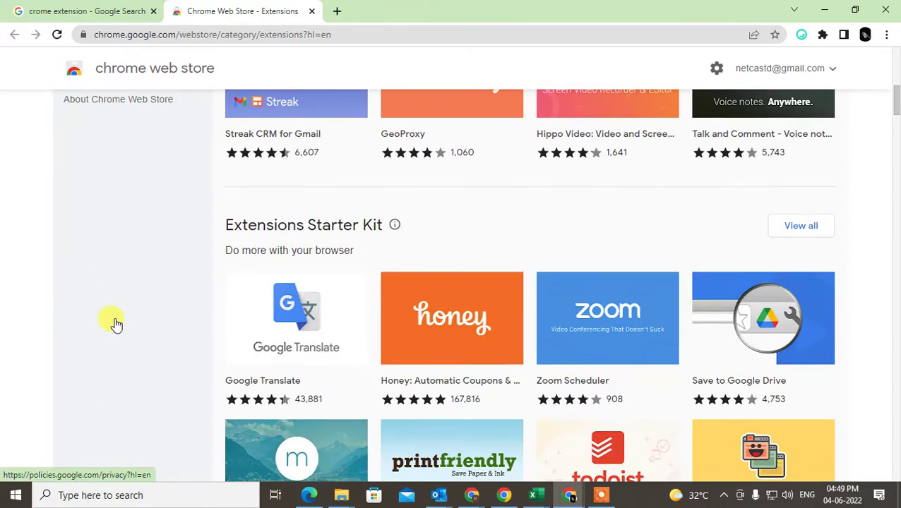
scroll(377, 322, "down", 3)
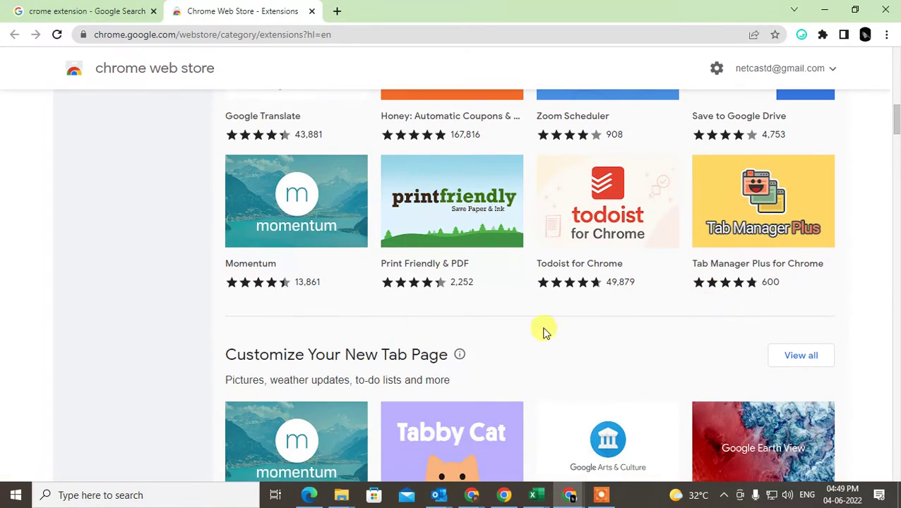
scroll(542, 332, "up", 6)
scroll(548, 345, "up", 1)
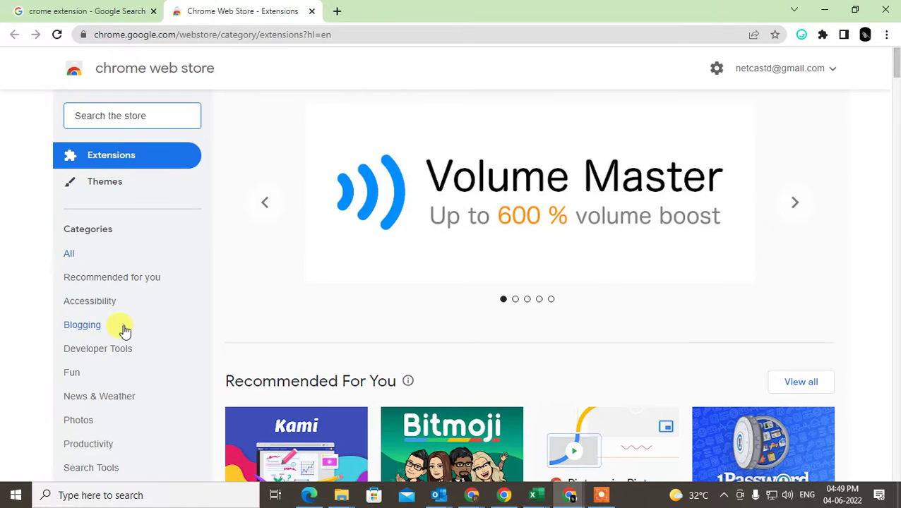
scroll(403, 342, "down", 3)
scroll(378, 332, "down", 5)
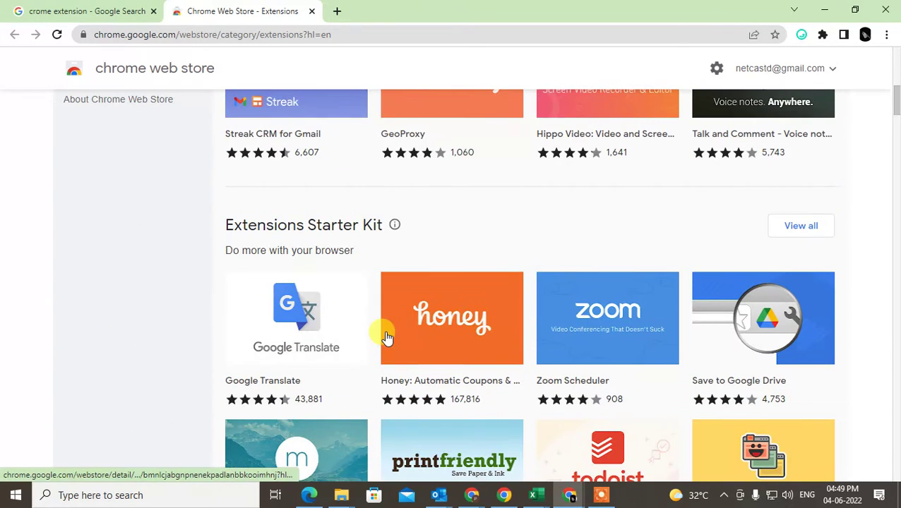
mouse_move(273, 360)
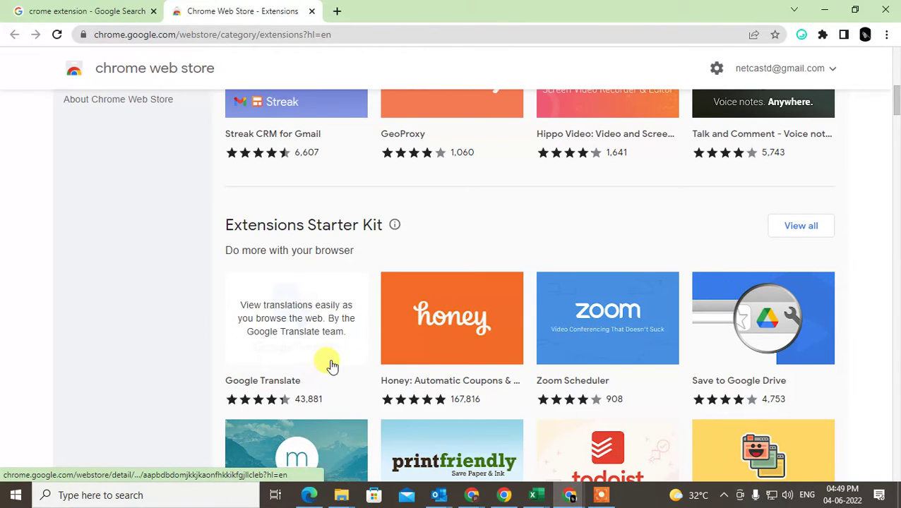
scroll(338, 342, "down", 2)
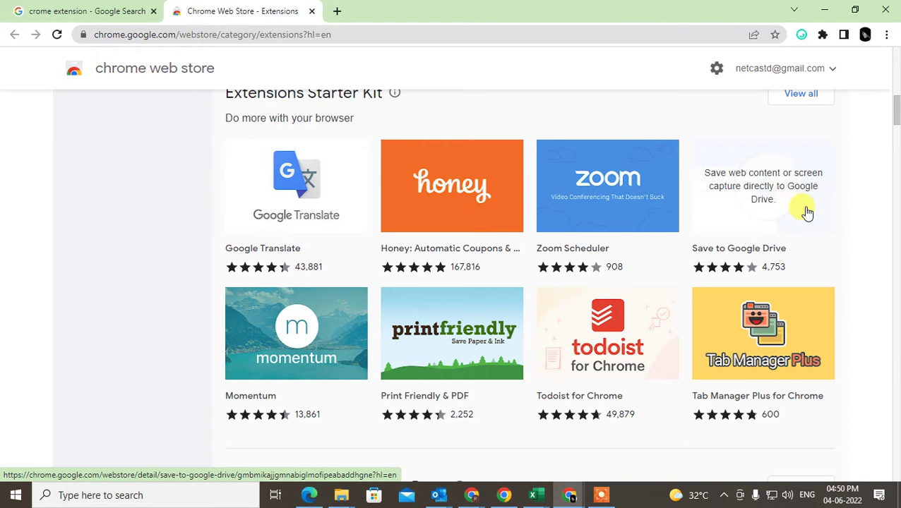
scroll(805, 203, "down", 2)
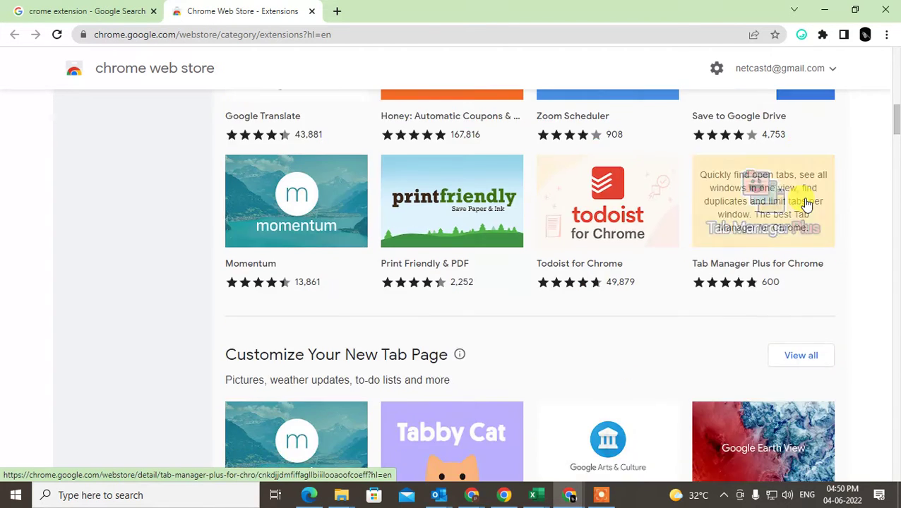
scroll(806, 203, "down", 4)
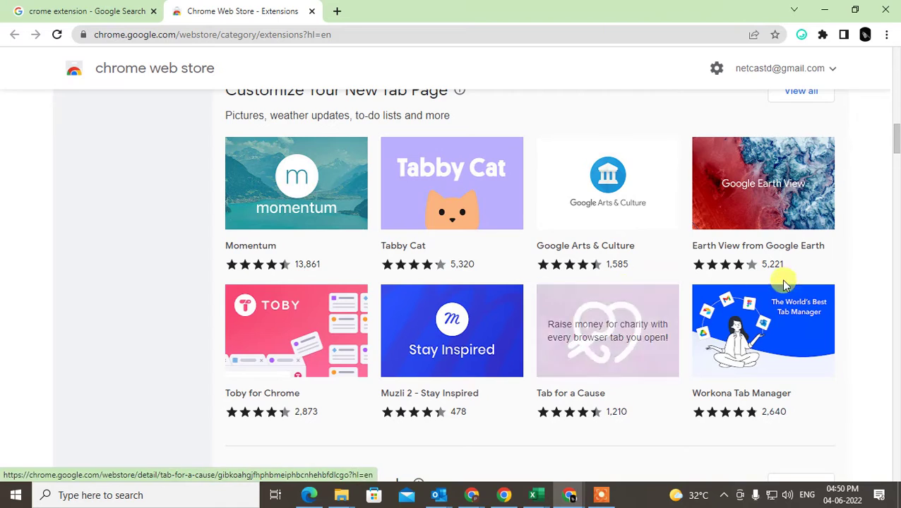
scroll(786, 284, "down", 12)
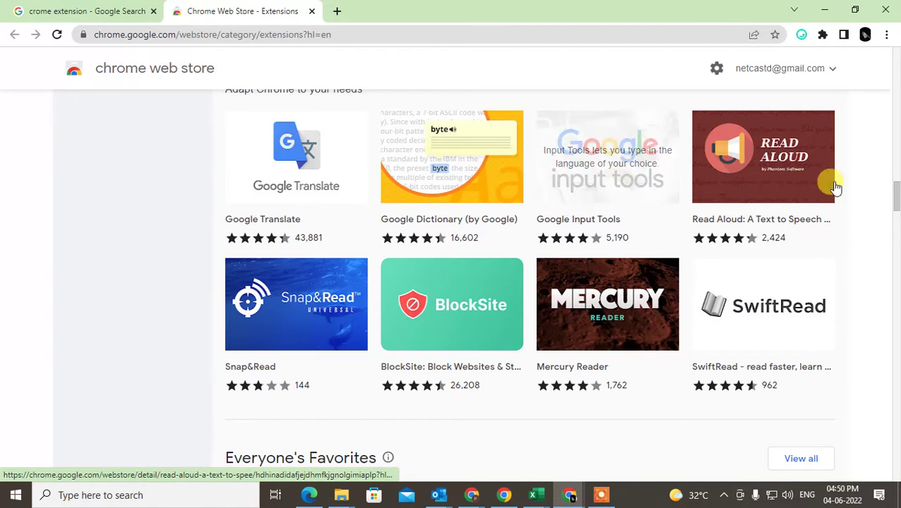
scroll(776, 233, "down", 1)
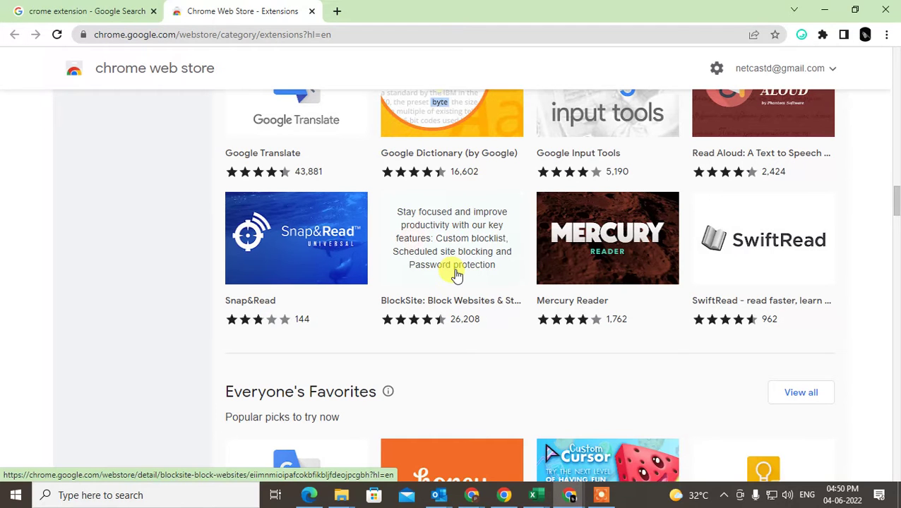
scroll(865, 271, "down", 6)
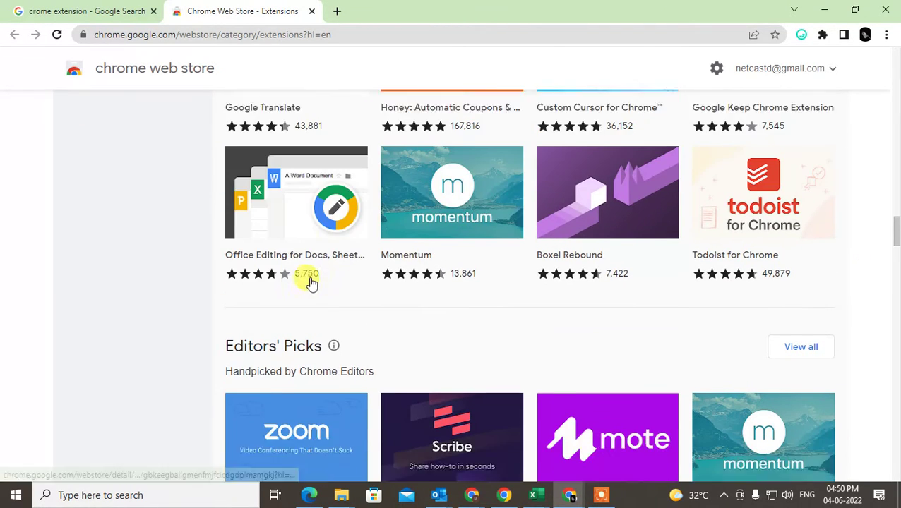
scroll(510, 285, "down", 10)
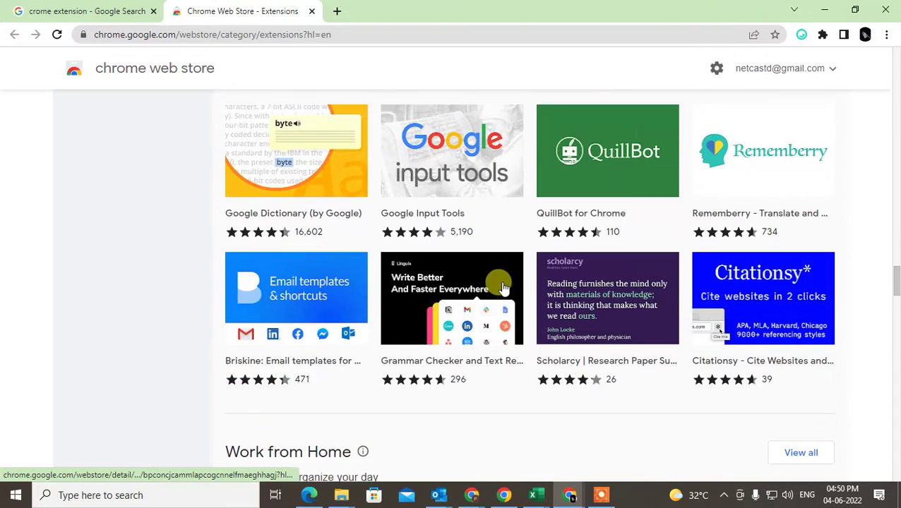
scroll(501, 286, "down", 6)
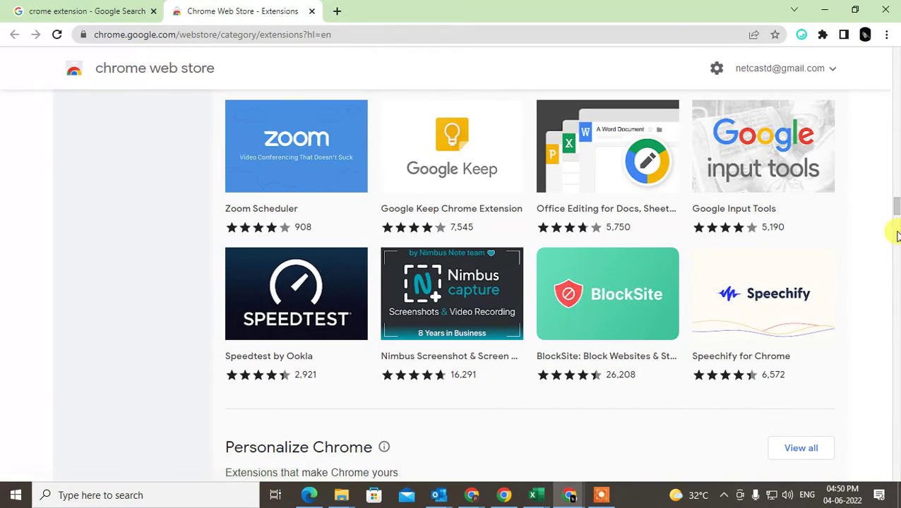
scroll(896, 212, "down", 5)
left_click_drag(896, 219, 897, 28)
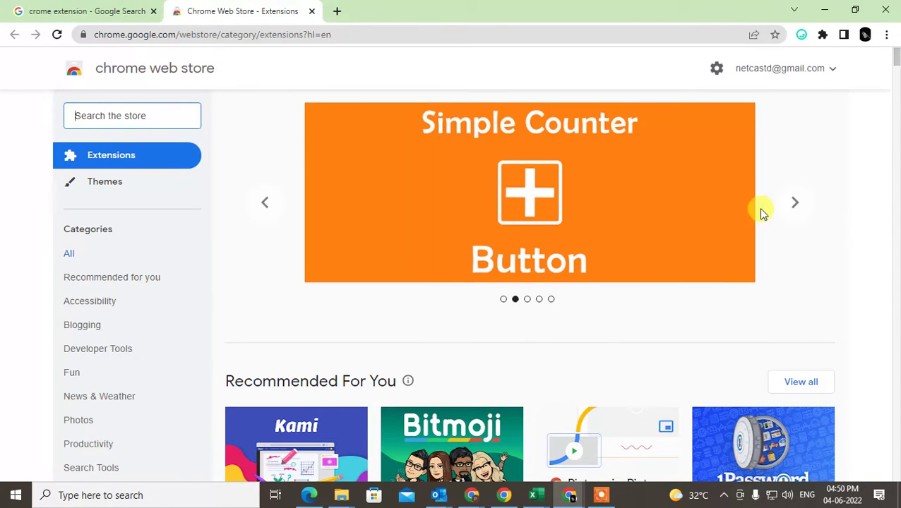
left_click(794, 203)
left_click(794, 202)
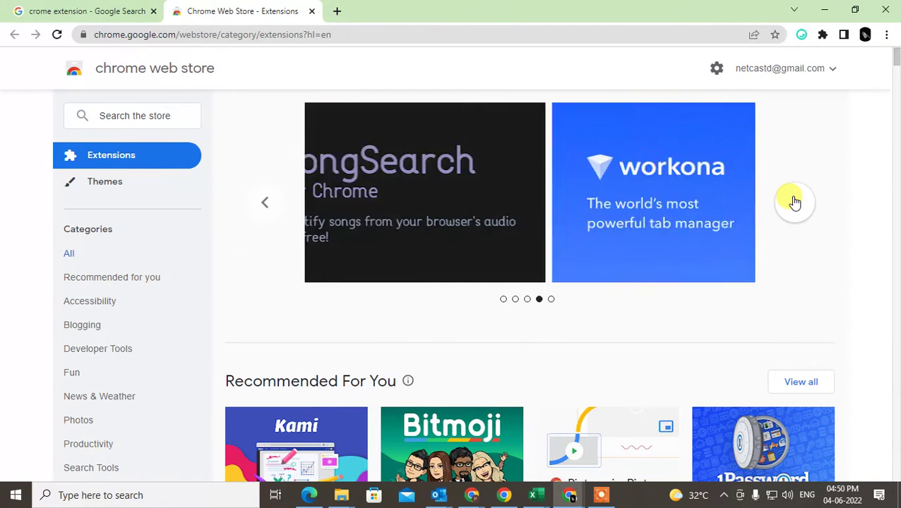
left_click(794, 203)
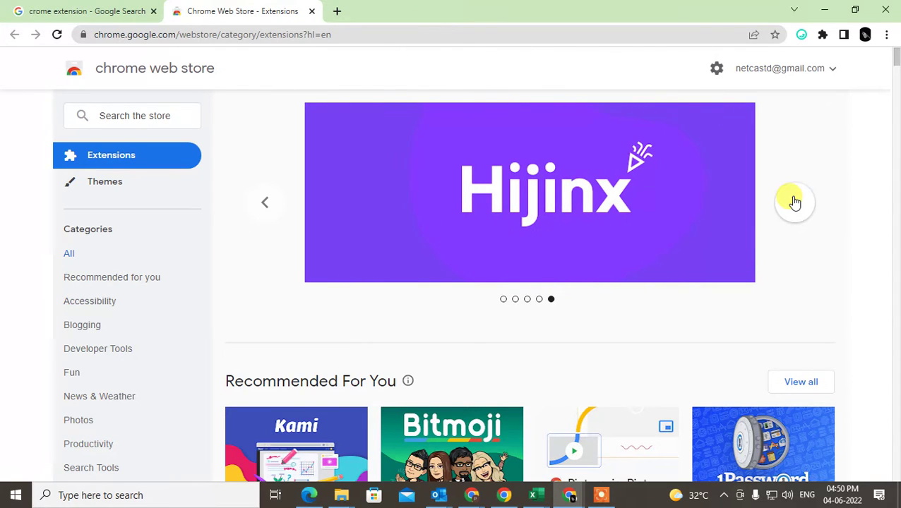
scroll(145, 226, "down", 1)
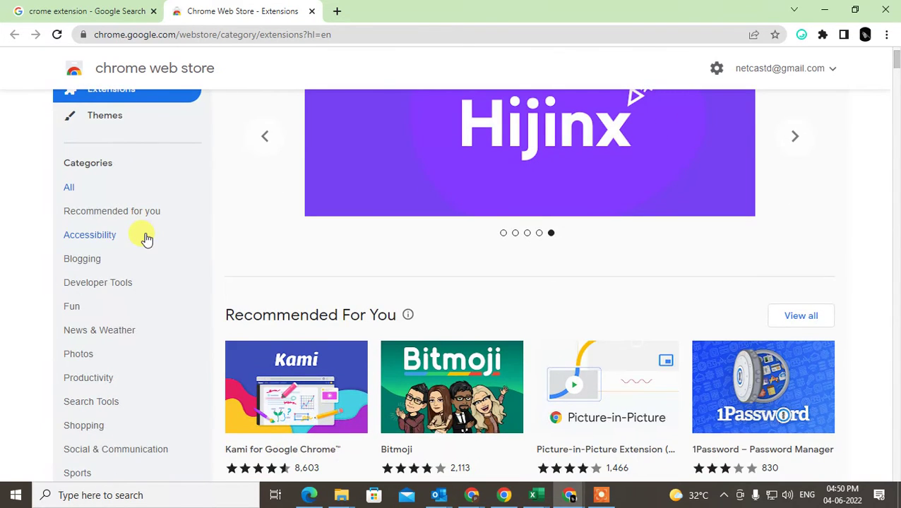
scroll(146, 240, "down", 5)
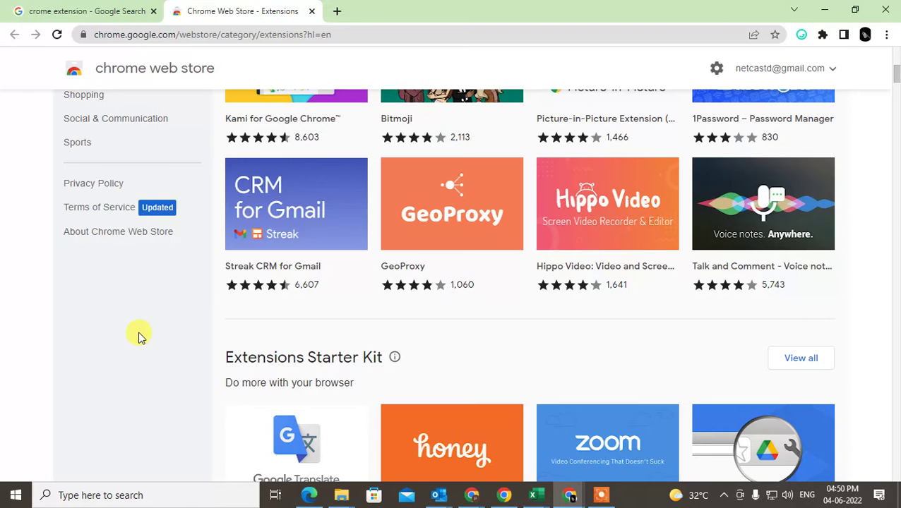
scroll(138, 336, "up", 6)
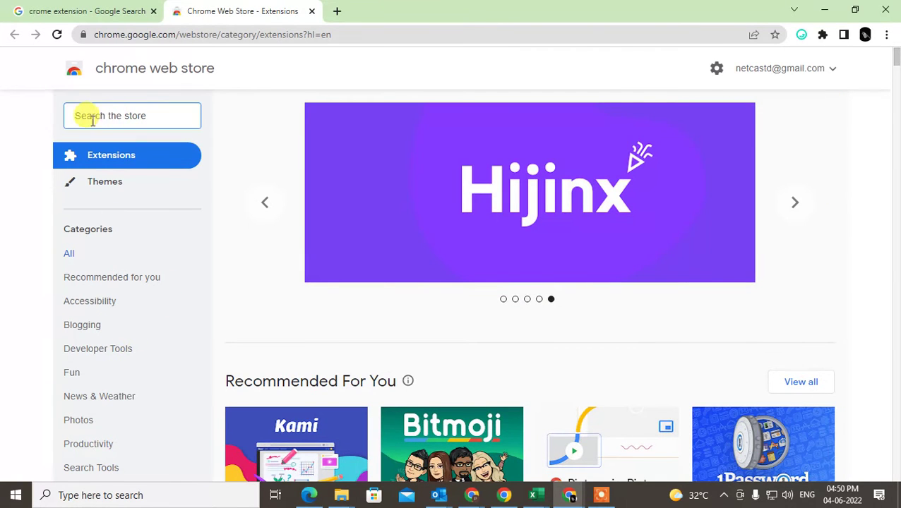
Search the Chrome Web Store for 'traslateor for website'
left_click(101, 116)
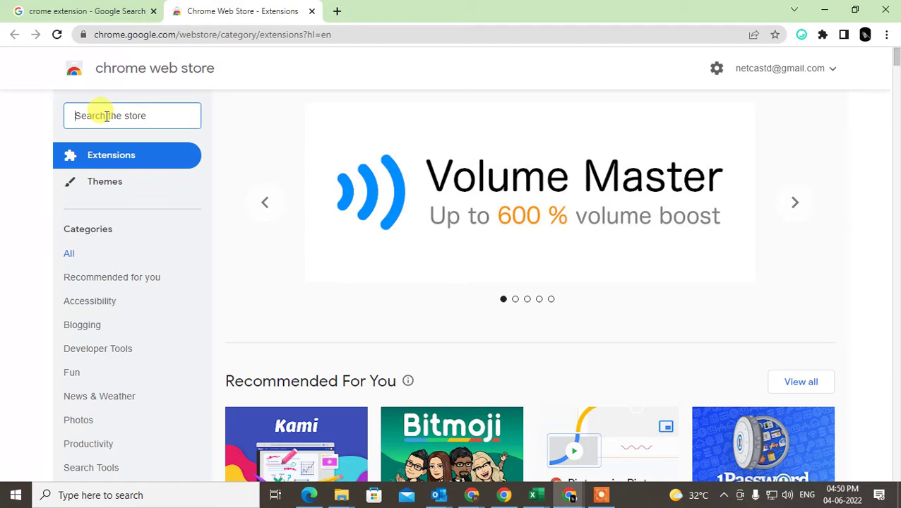
type("tranl")
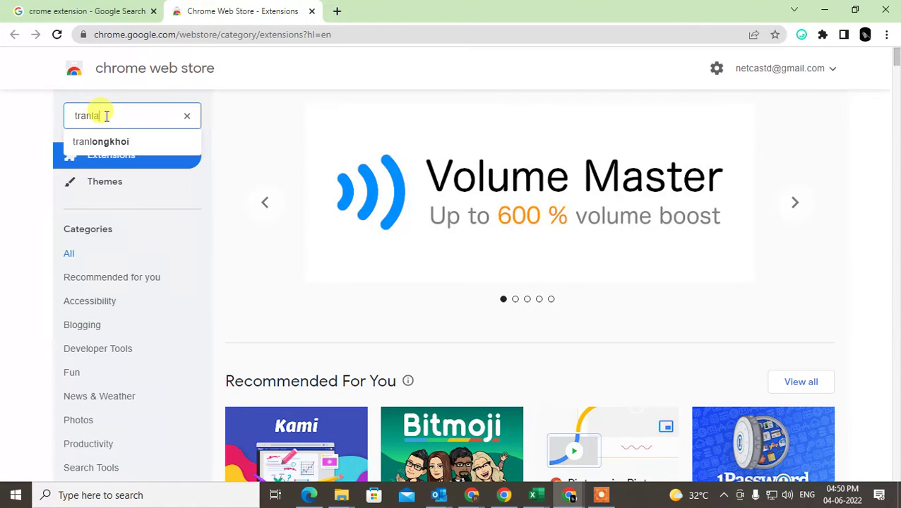
key("BackSpace")
key("BackSpace")
key("BackSpace")
type("tr")
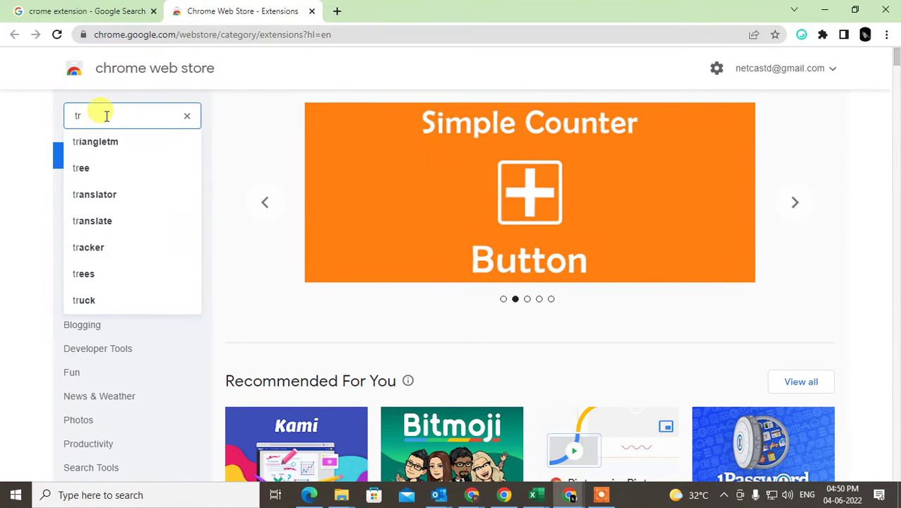
type("aslat")
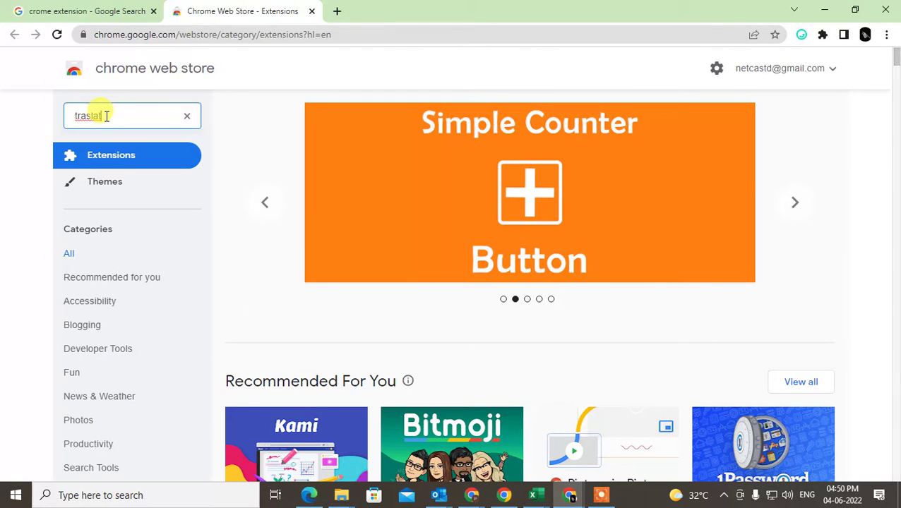
type("eor for website")
key("Return")
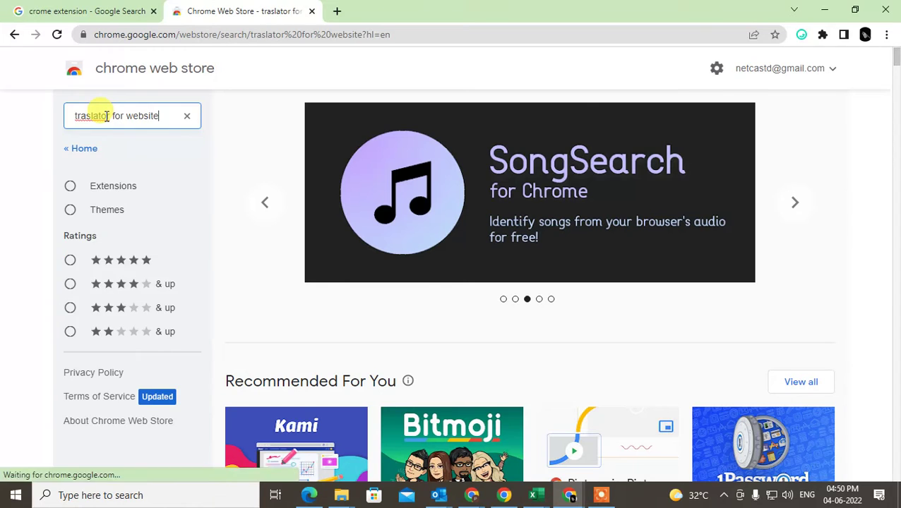
left_click(92, 115)
Run the suggested 'traslator for websites' search and open the Translator uLanguage result
left_click(149, 141)
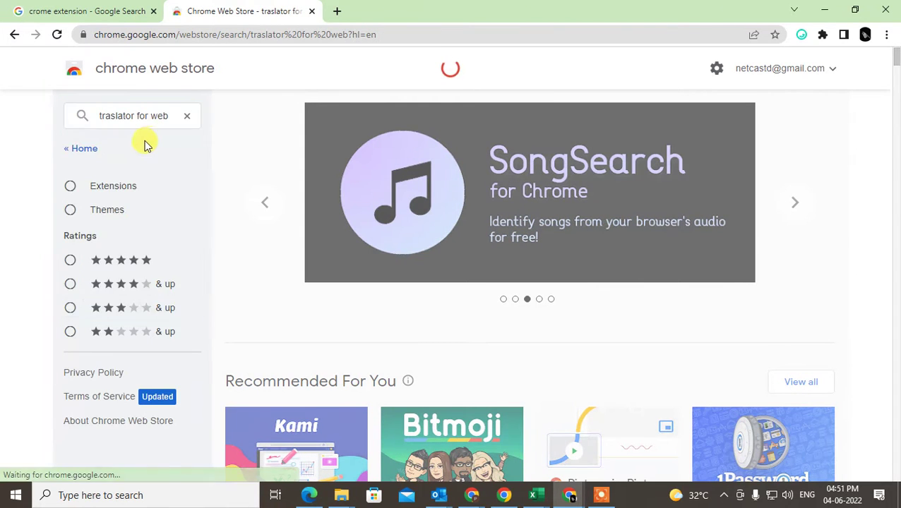
left_click(140, 142)
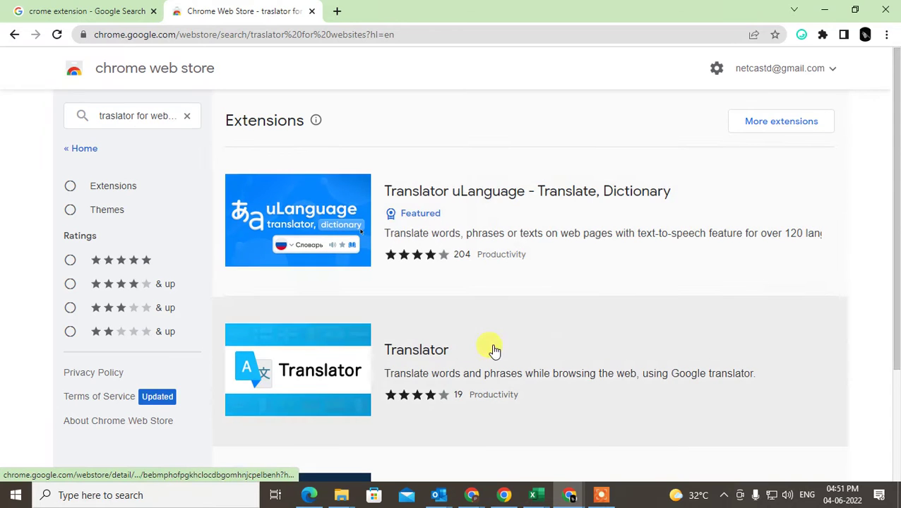
scroll(492, 352, "down", 2)
scroll(579, 289, "up", 1)
scroll(610, 305, "up", 1)
scroll(490, 374, "down", 1)
scroll(491, 375, "down", 1)
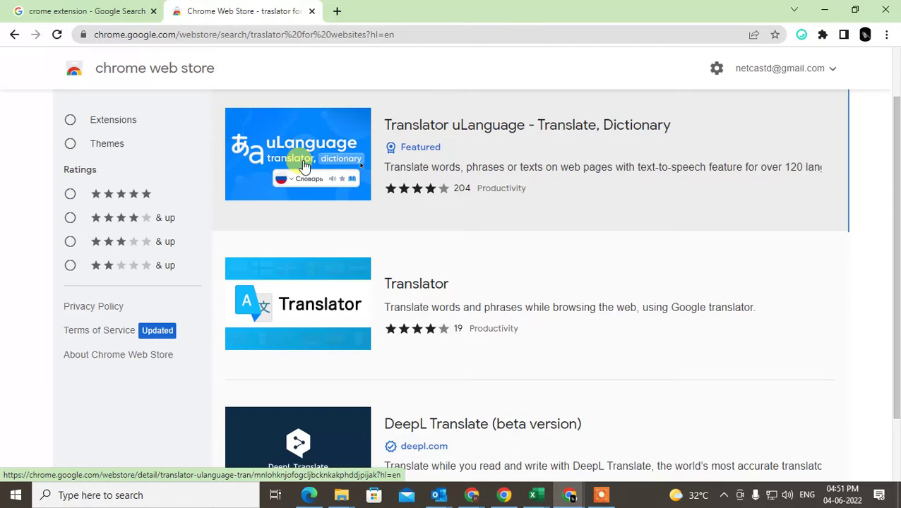
left_click(297, 161)
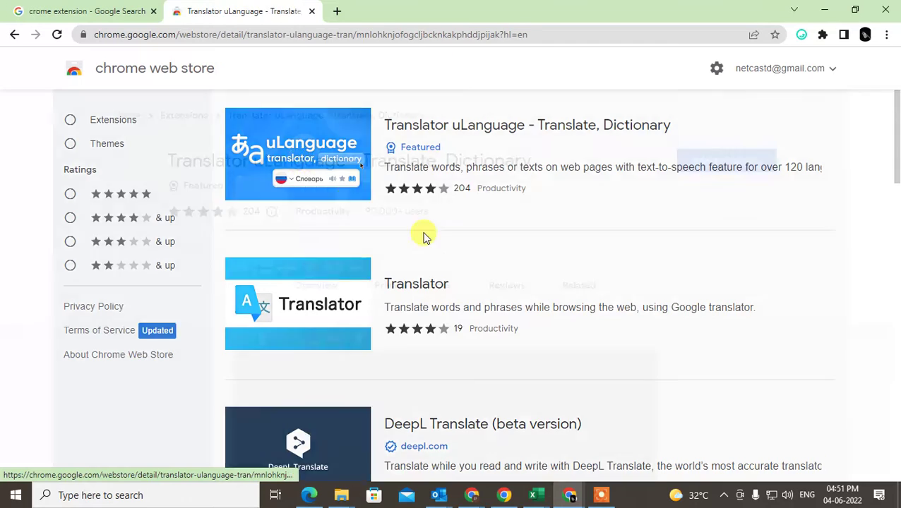
Use Add to Chrome on the Translator uLanguage page to bring up its install confirmation
left_click_drag(362, 216, 428, 211)
scroll(706, 240, "down", 4)
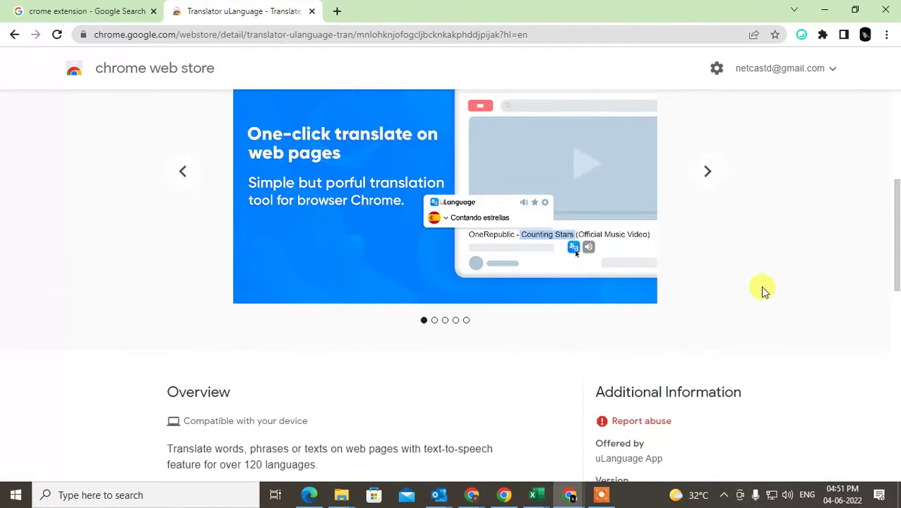
scroll(761, 292, "up", 3)
scroll(643, 203, "up", 1)
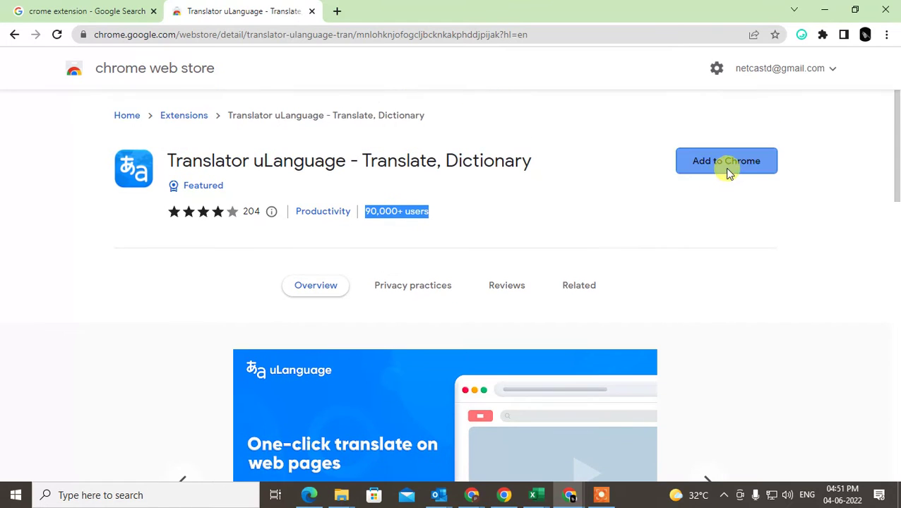
left_click(728, 168)
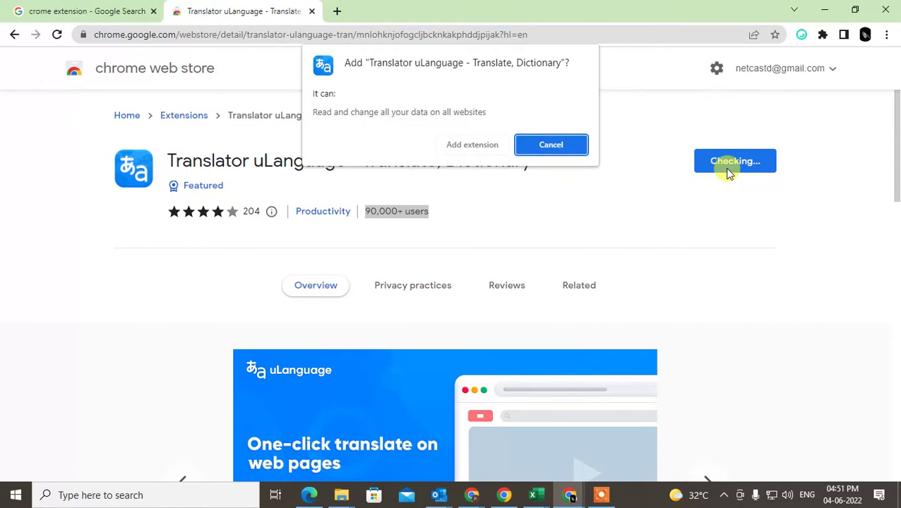
Confirm adding Translator uLanguage, then close the welcome tab it opened
left_click(460, 145)
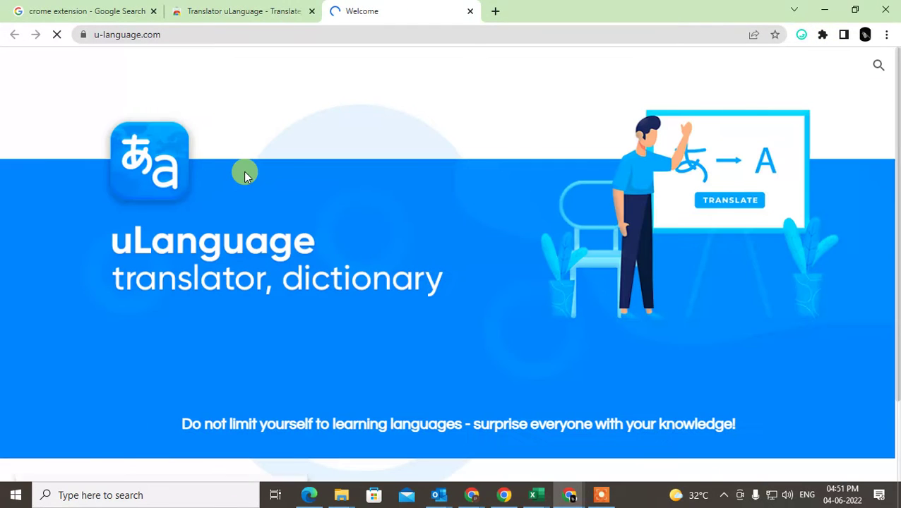
scroll(486, 255, "down", 3)
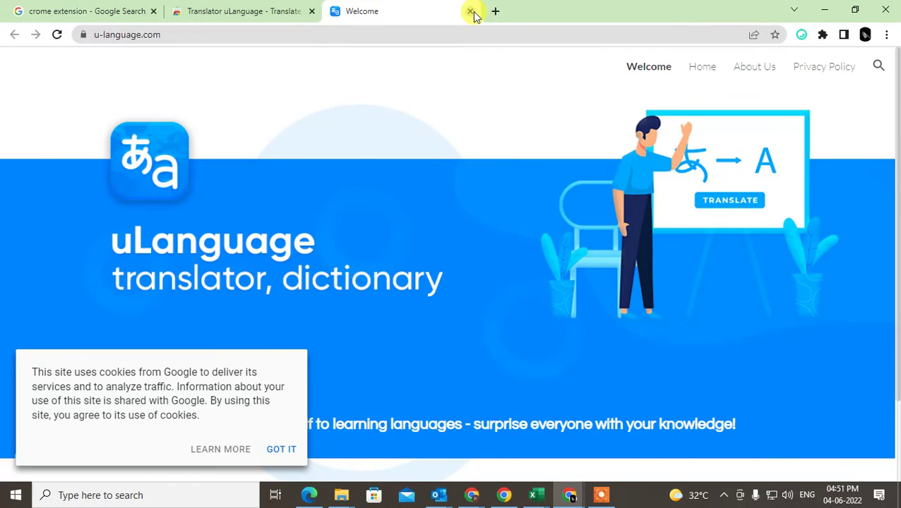
left_click(470, 11)
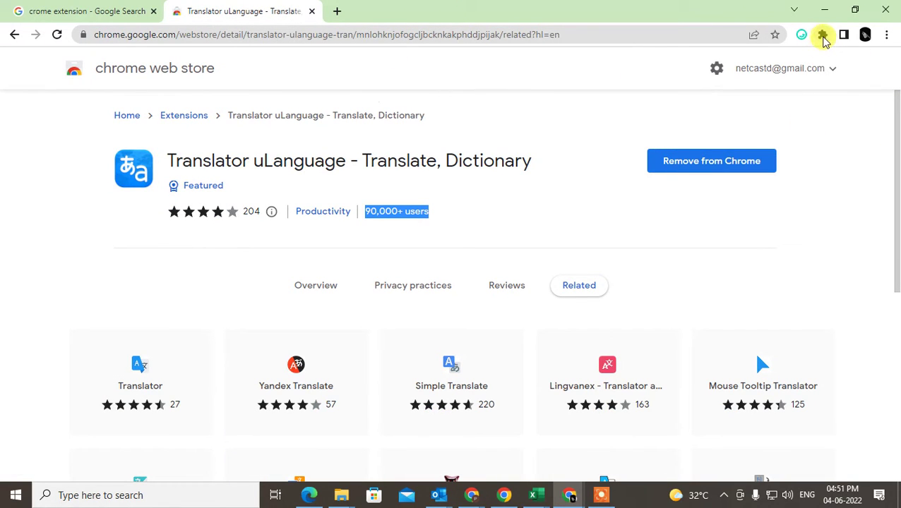
Pin Translator uLanguage from the Extensions menu and open its popup (Auto-Detection to English (USA))
left_click(822, 39)
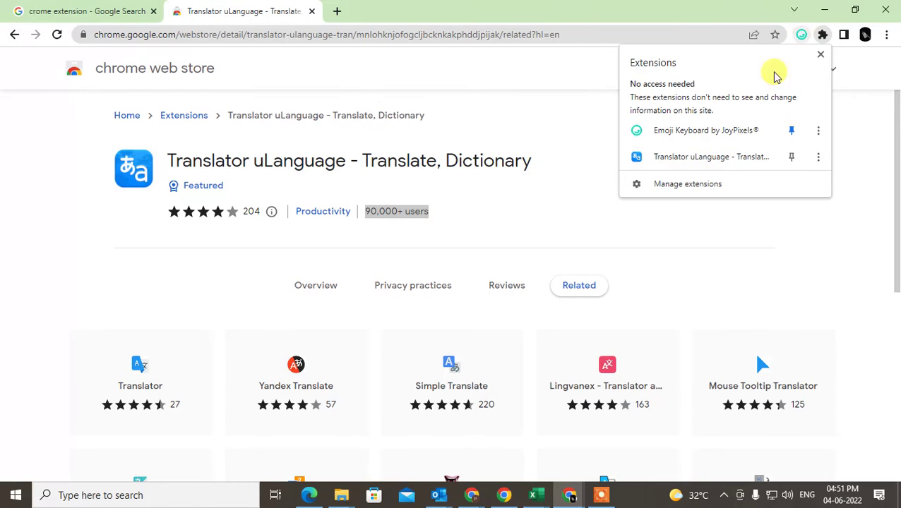
left_click(790, 158)
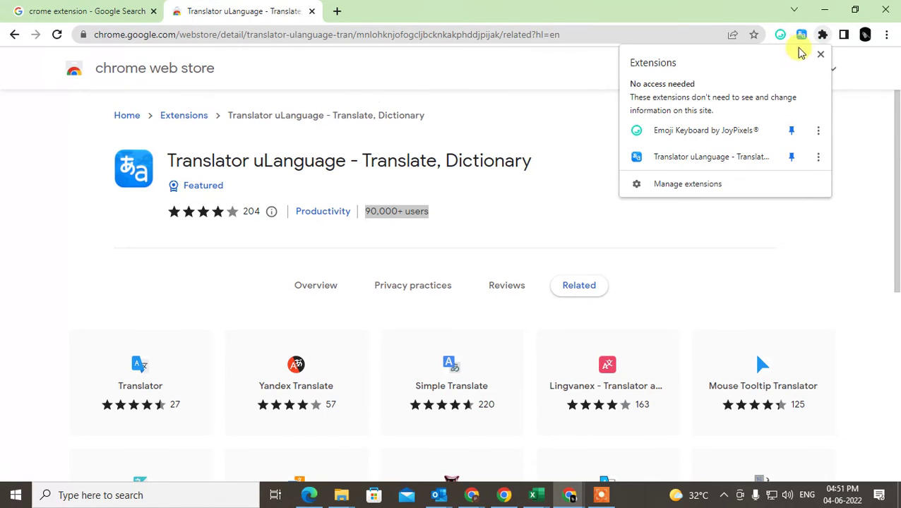
left_click(469, 221)
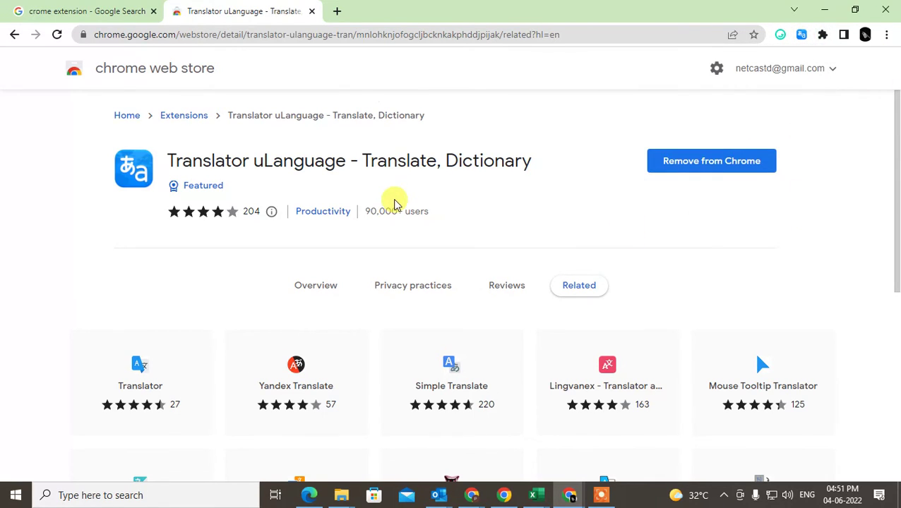
left_click(801, 36)
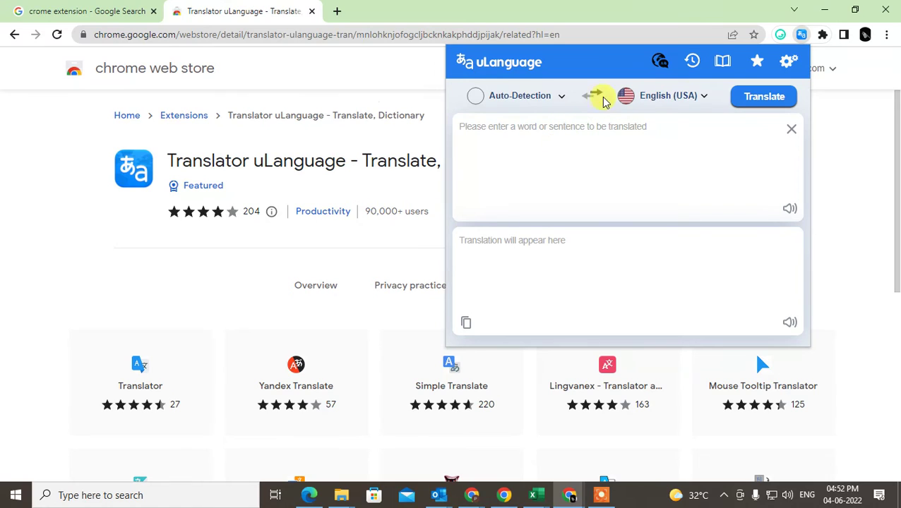
Check the source-language list, then copy the page title 'Translator uLanguage'
left_click(526, 95)
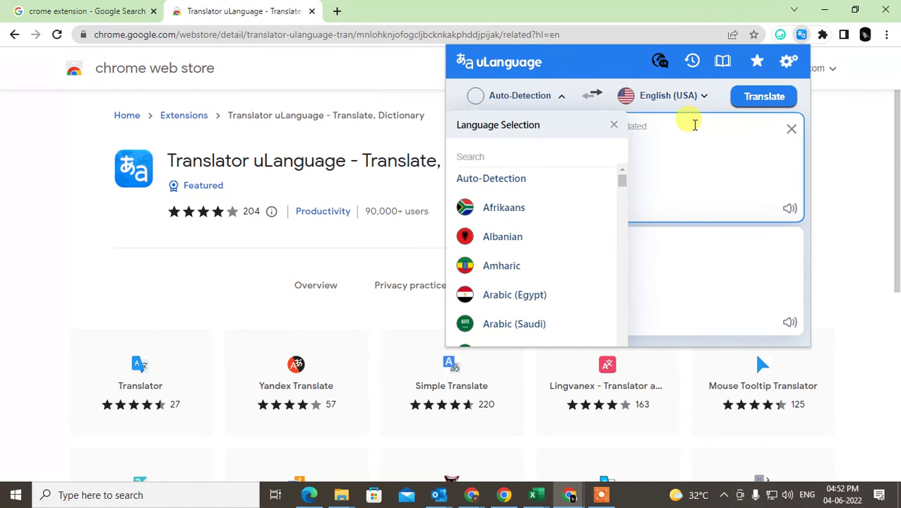
left_click(613, 126)
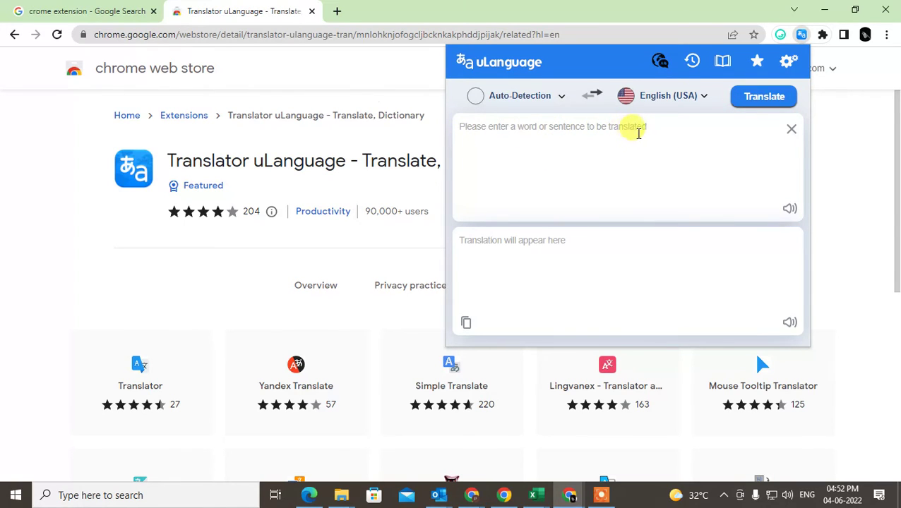
left_click_drag(170, 160, 343, 157)
right_click(329, 161)
left_click(356, 173)
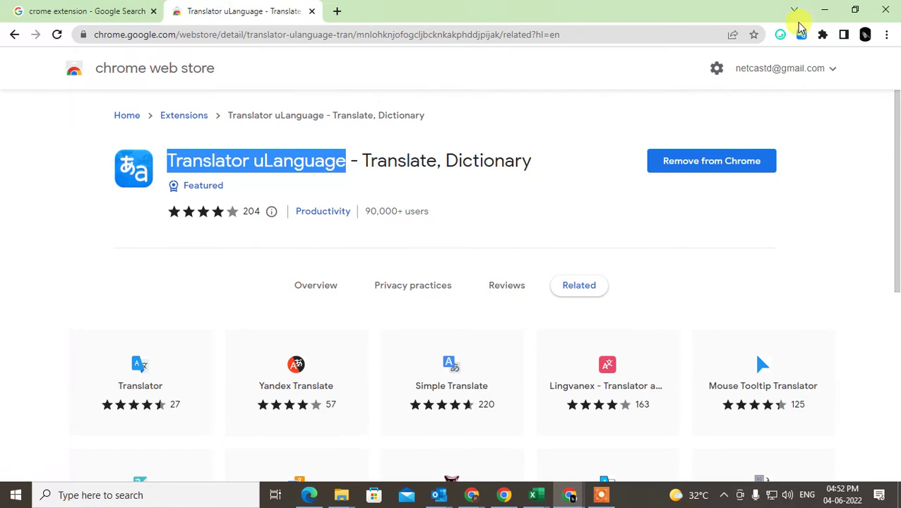
Paste 'Translator uLanguage' into the uLanguage popup's input box
left_click(800, 35)
right_click(541, 137)
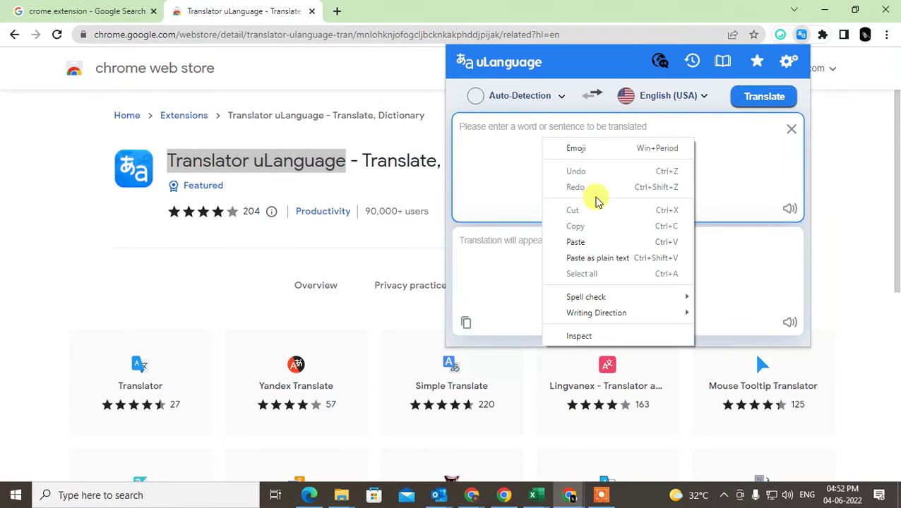
left_click(577, 242)
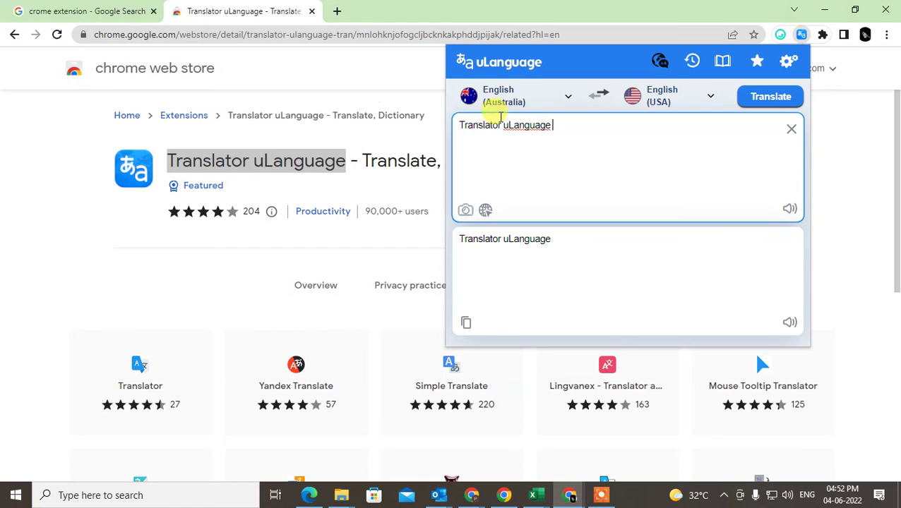
Set the target language to Catalan and copy the translation 'Llengua de traductor'
left_click(708, 98)
scroll(699, 244, "down", 2)
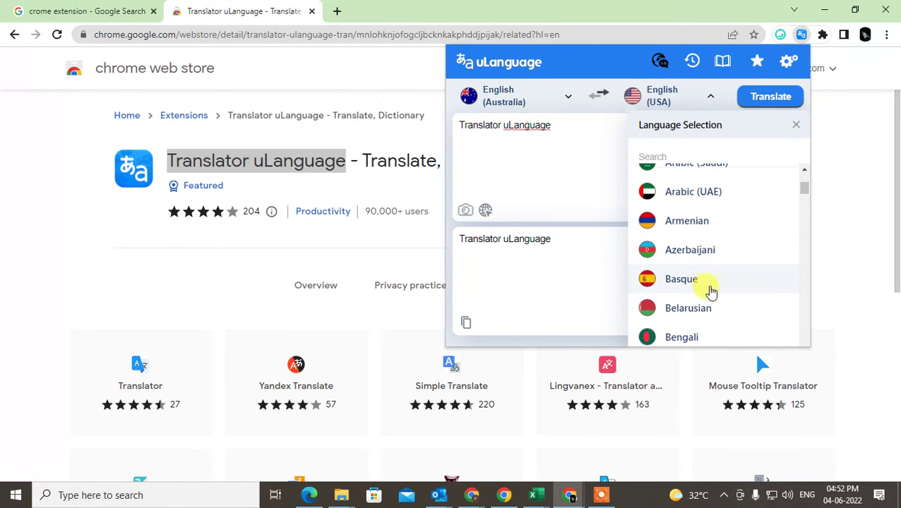
scroll(723, 286, "down", 2)
scroll(770, 261, "down", 2)
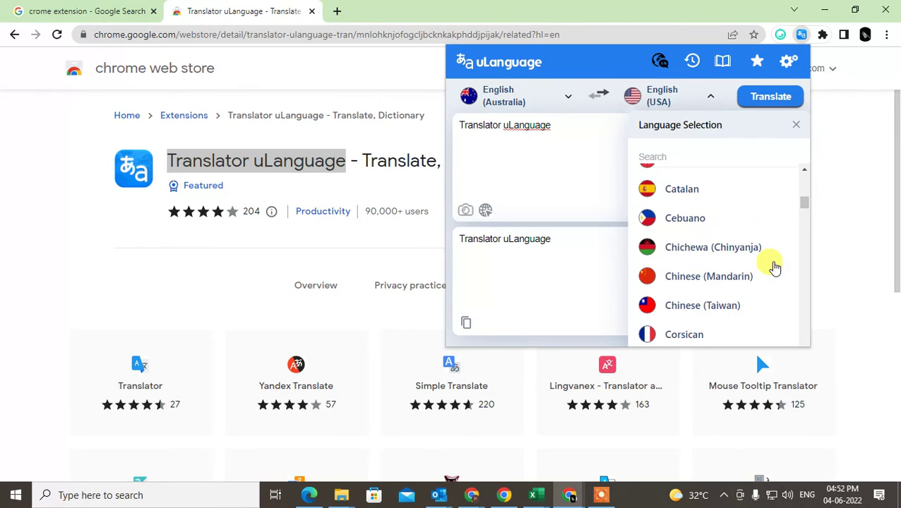
left_click(699, 191)
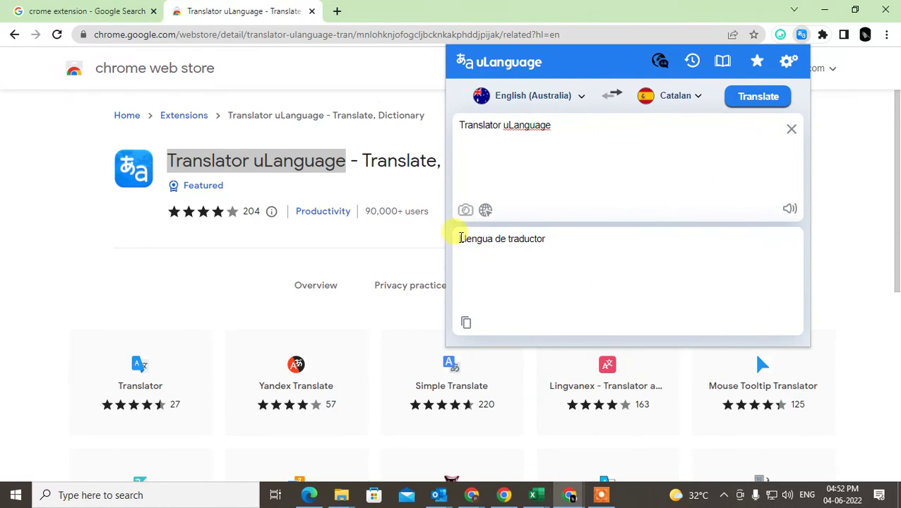
left_click_drag(460, 239, 577, 257)
left_click(466, 323)
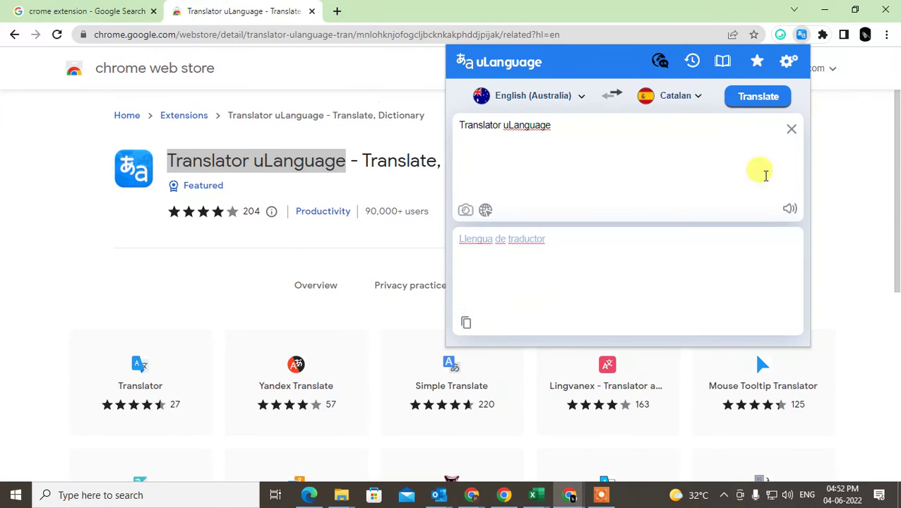
Close and reopen the uLanguage translation popup several times
left_click(830, 111)
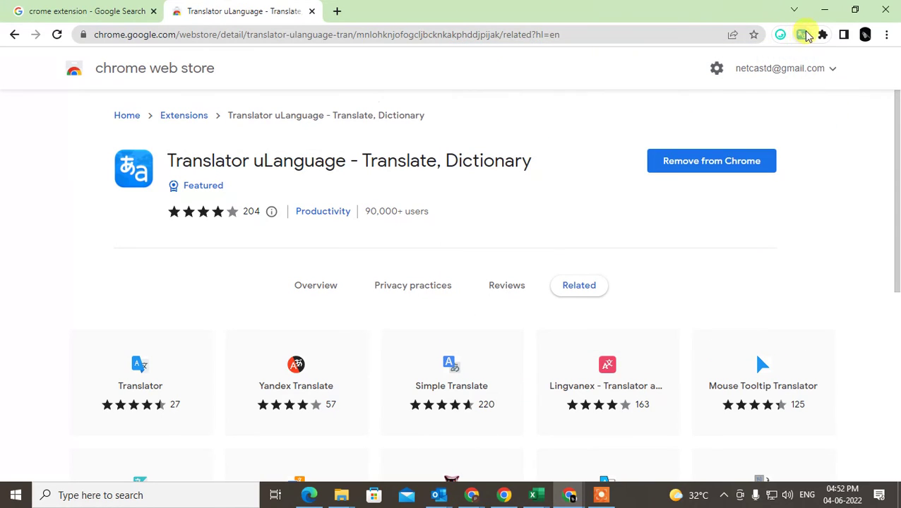
left_click(804, 35)
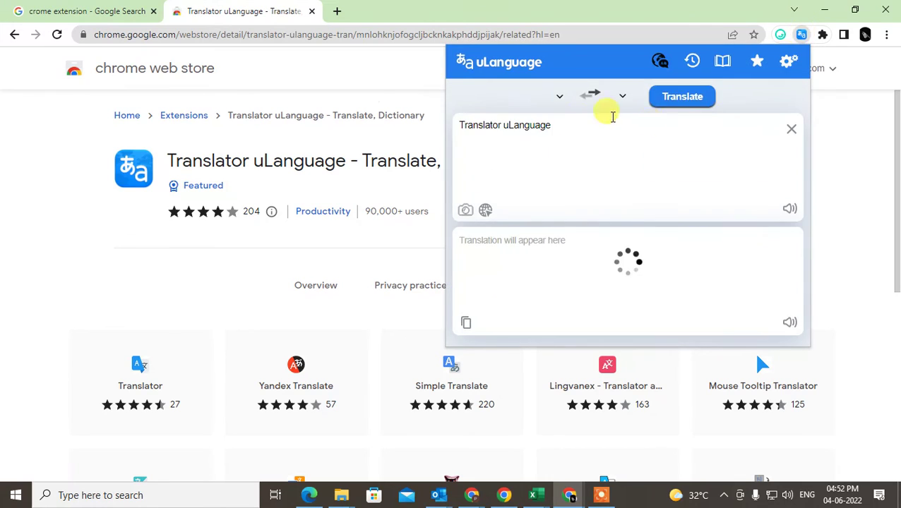
left_click(346, 74)
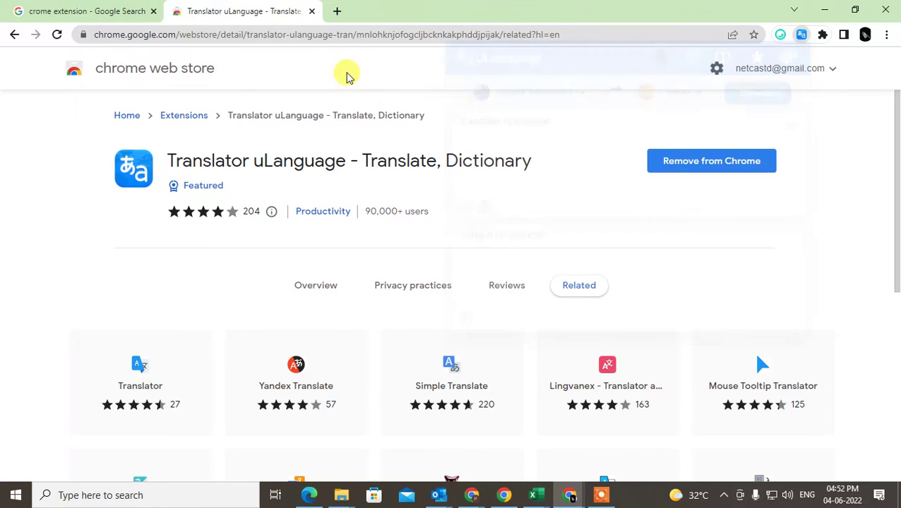
left_click(802, 36)
left_click(866, 134)
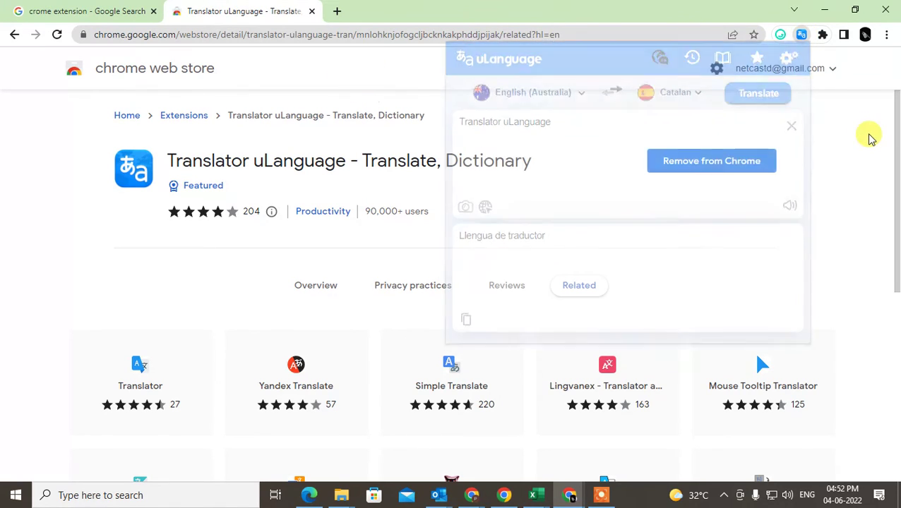
left_click(803, 35)
Switch to the crome extension search results, open Translator uLanguage's menu, then show the desktop
left_click(131, 10)
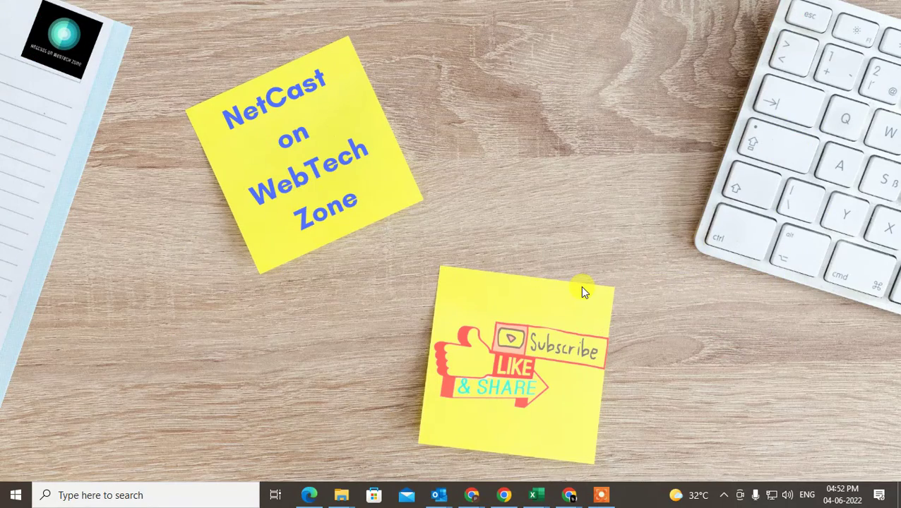
key("alt+Tab")
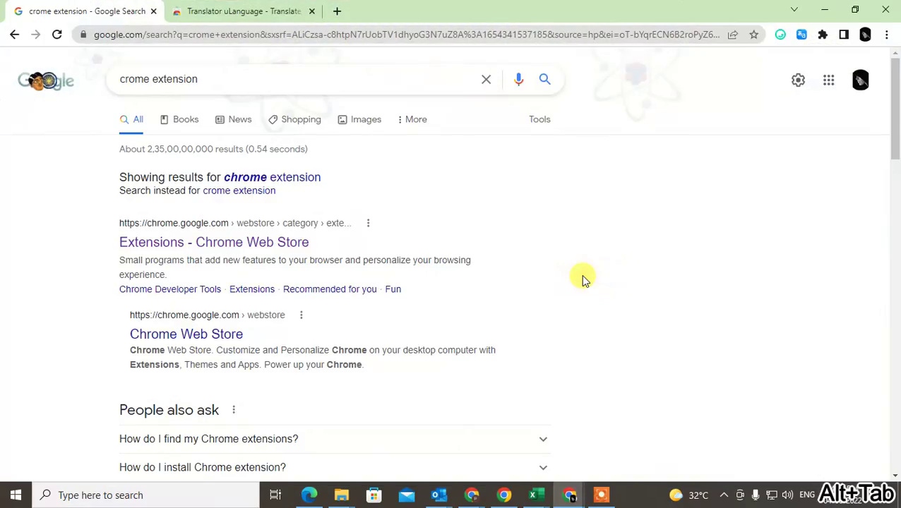
left_click(823, 37)
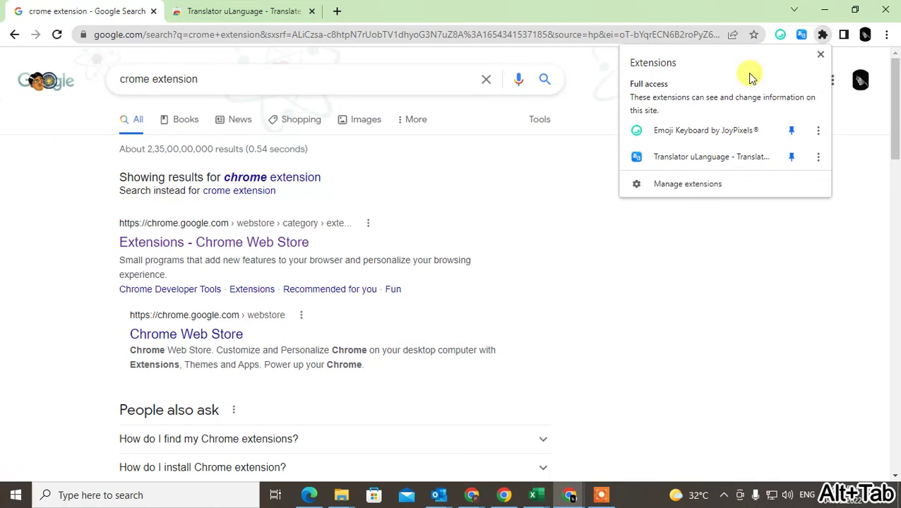
left_click(816, 164)
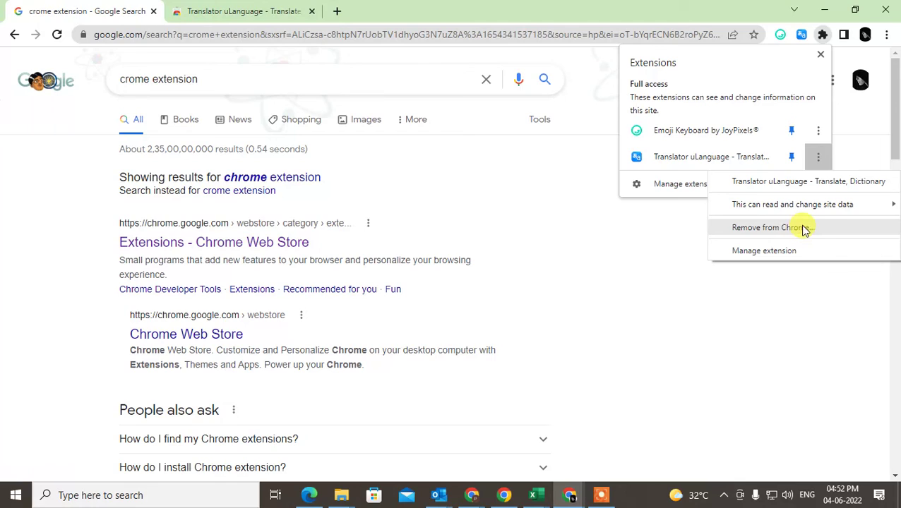
key("super+d")
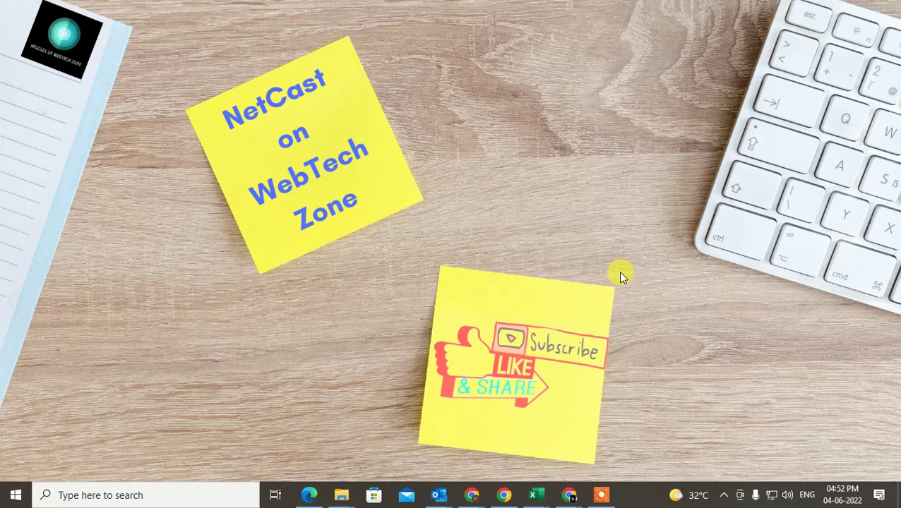